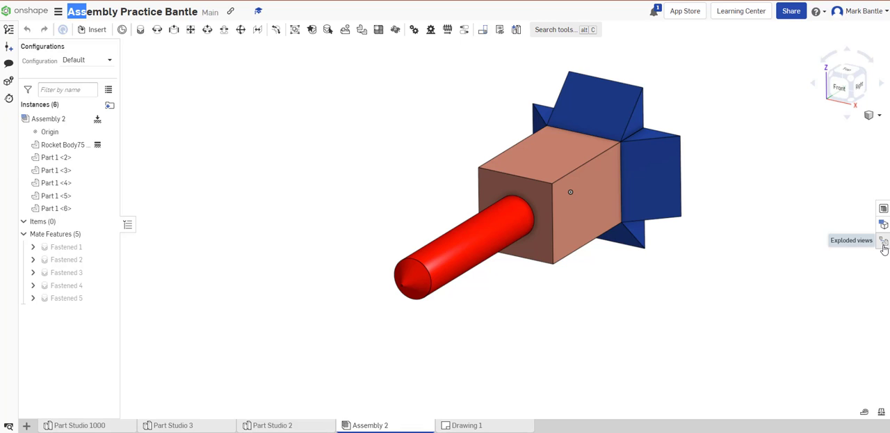
- Open the assembly's exploded views list and review the existing Explode 1 view, closing it again when done
click(884, 242)
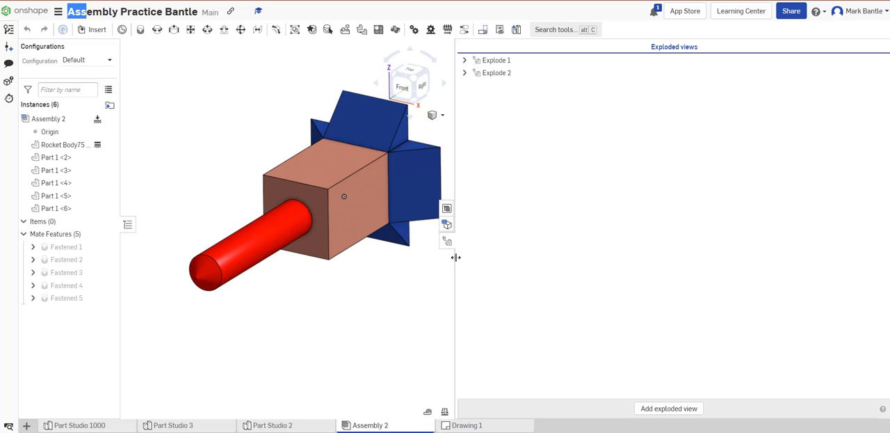
drag(455, 255, 682, 263)
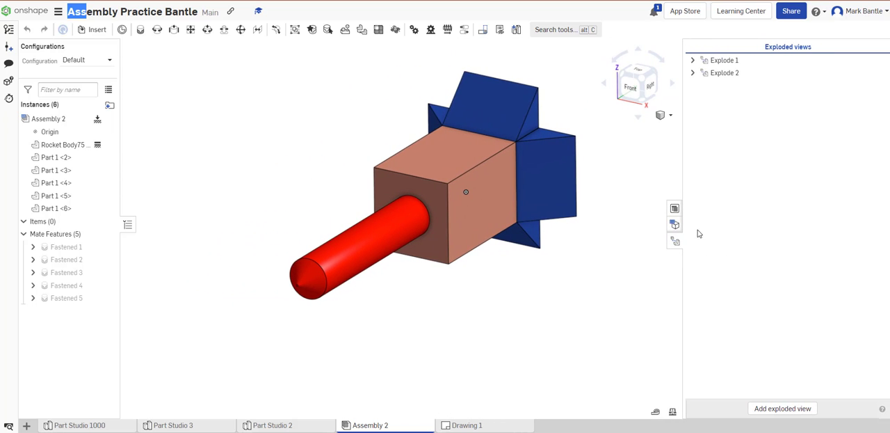
double_click(718, 60)
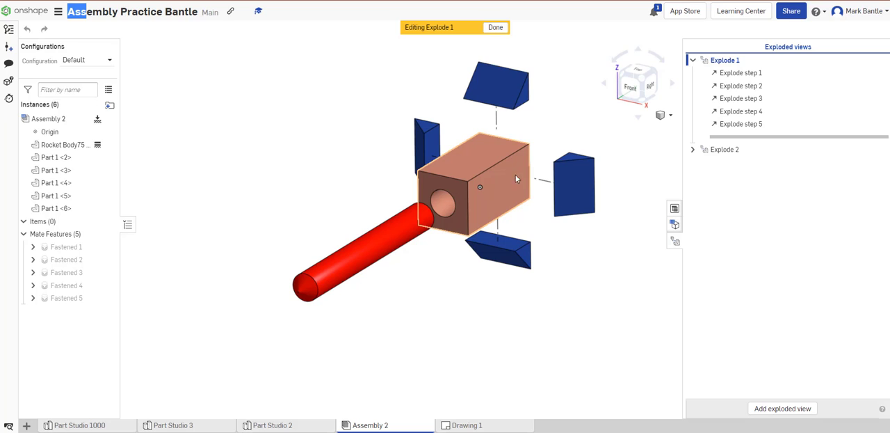
click(693, 60)
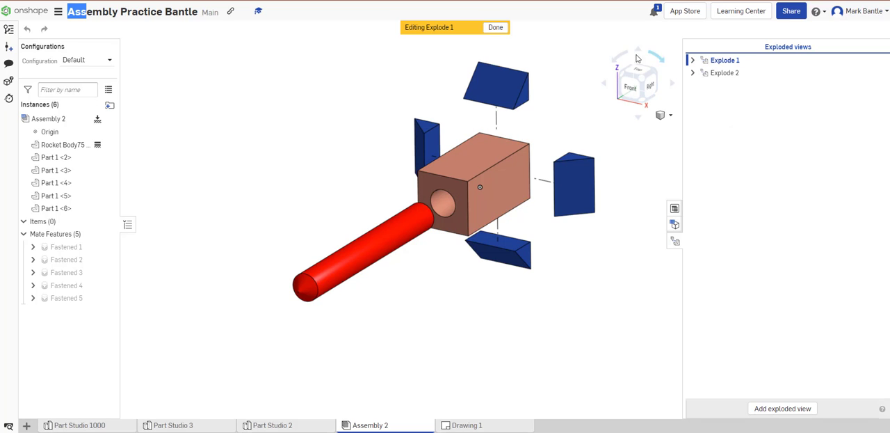
click(496, 27)
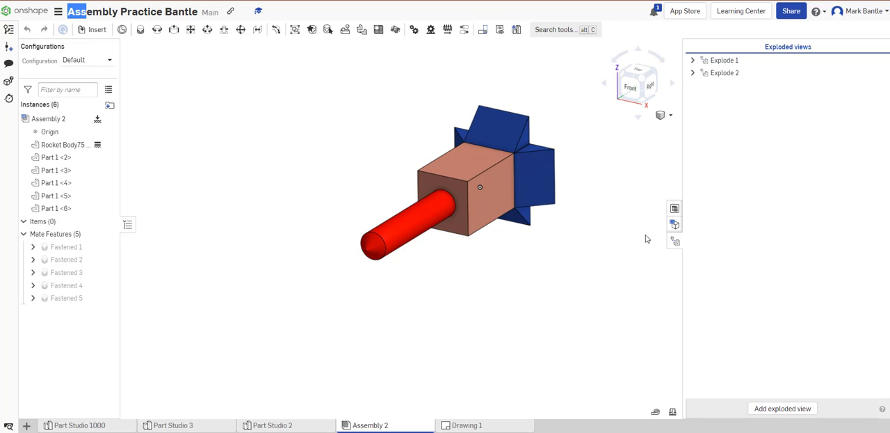
- Add a new exploded view to Assembly 2
click(784, 408)
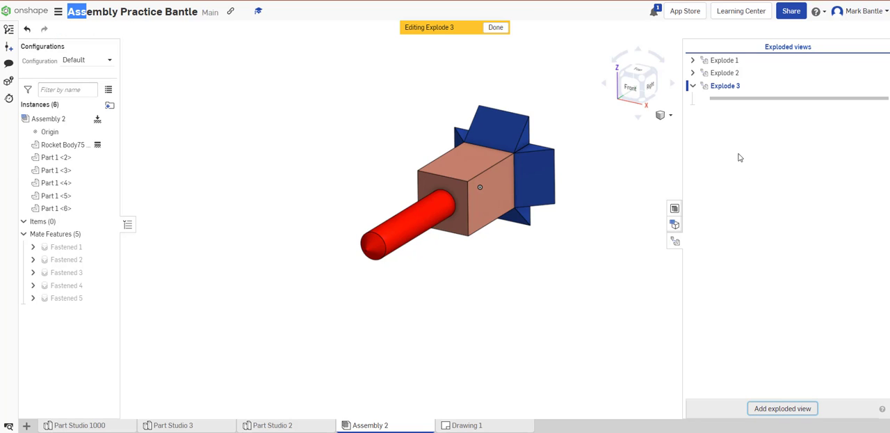
right_click(729, 86)
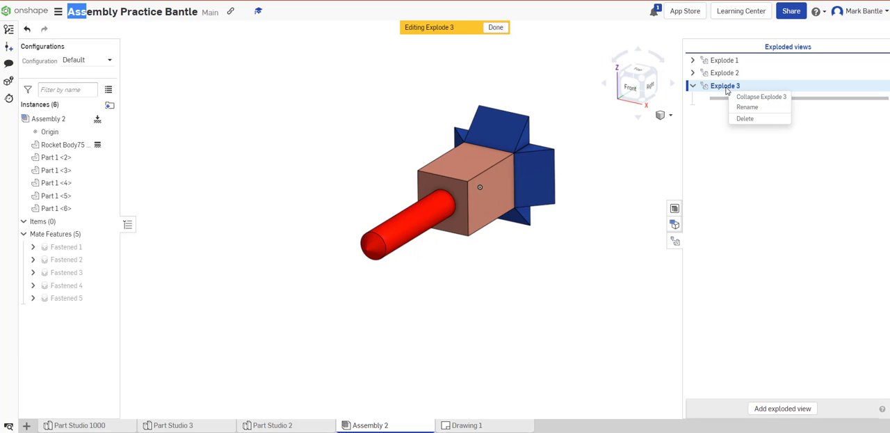
click(734, 166)
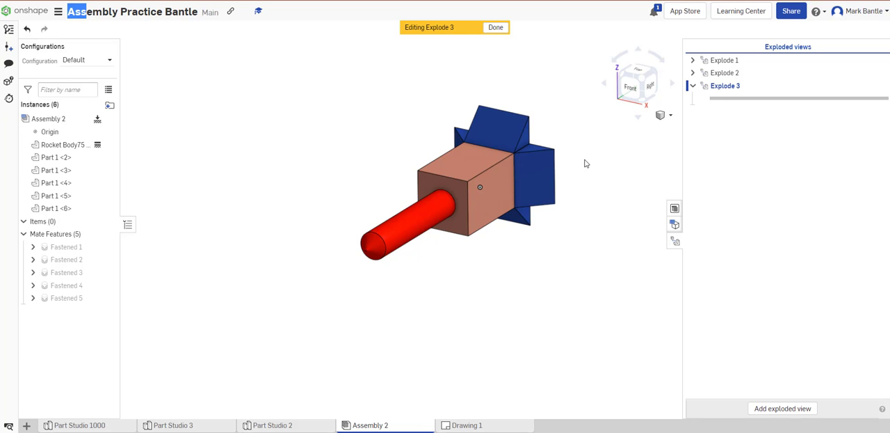
click(526, 182)
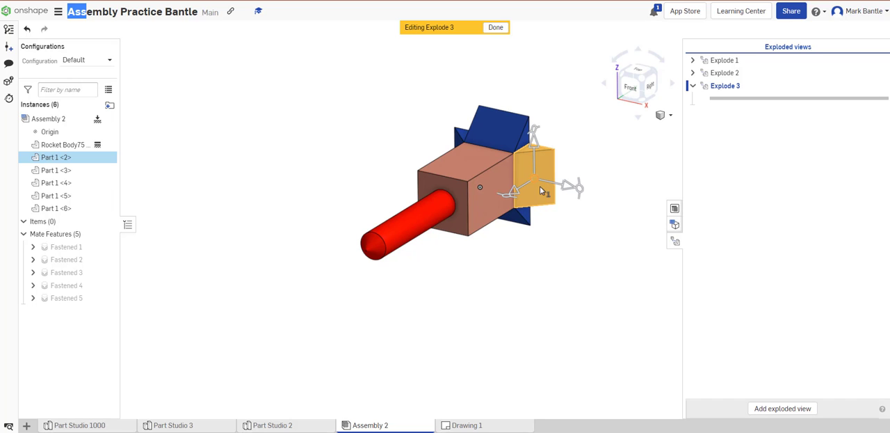
right_drag(594, 229, 517, 234)
drag(504, 251, 520, 235)
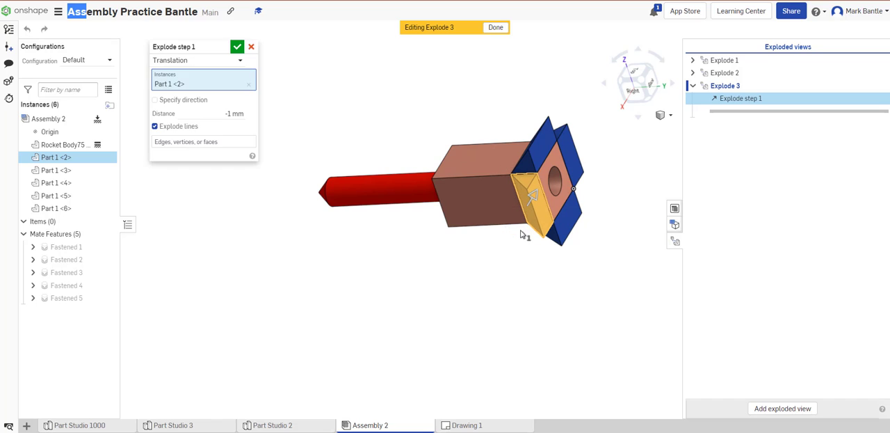
click(250, 84)
click(535, 209)
click(251, 47)
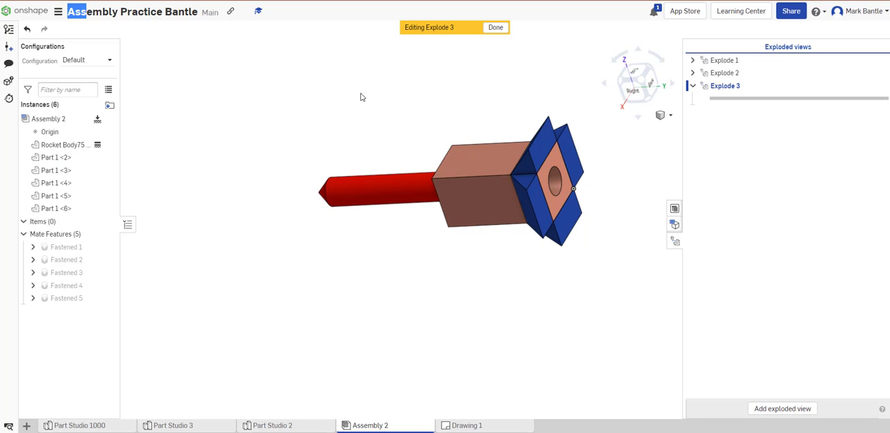
- Add a translation explode step moving fin Part 1 <2> outward from the rocket body along X by 50 mm
click(537, 213)
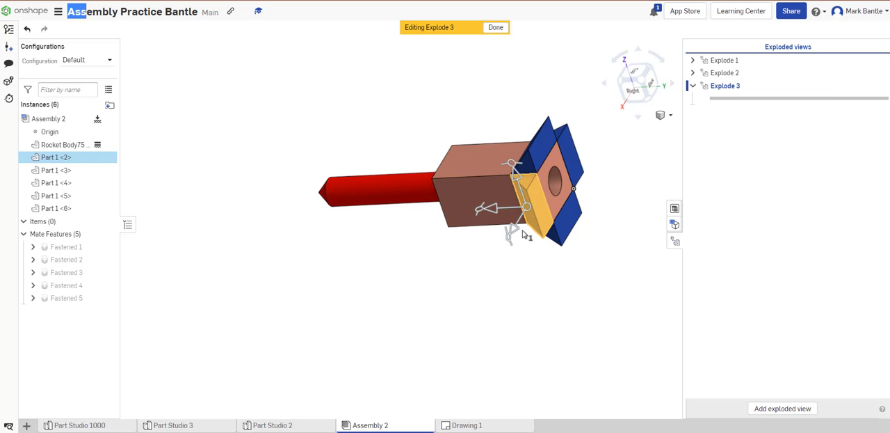
drag(514, 237, 471, 302)
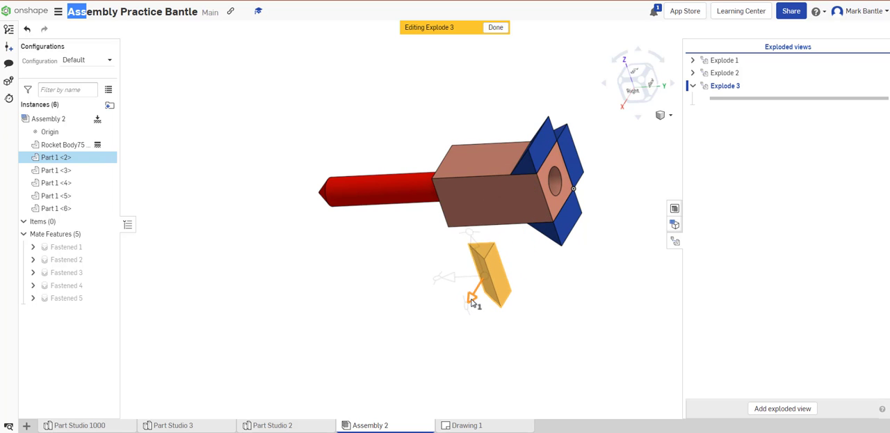
right_drag(410, 272, 463, 251)
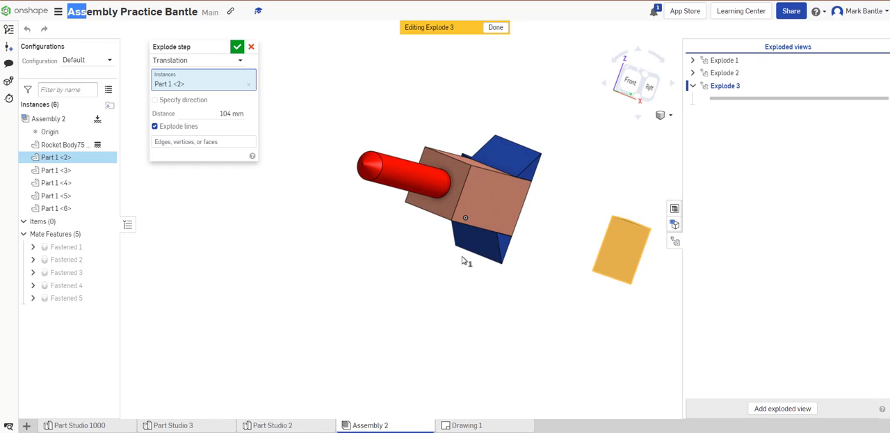
click(227, 114)
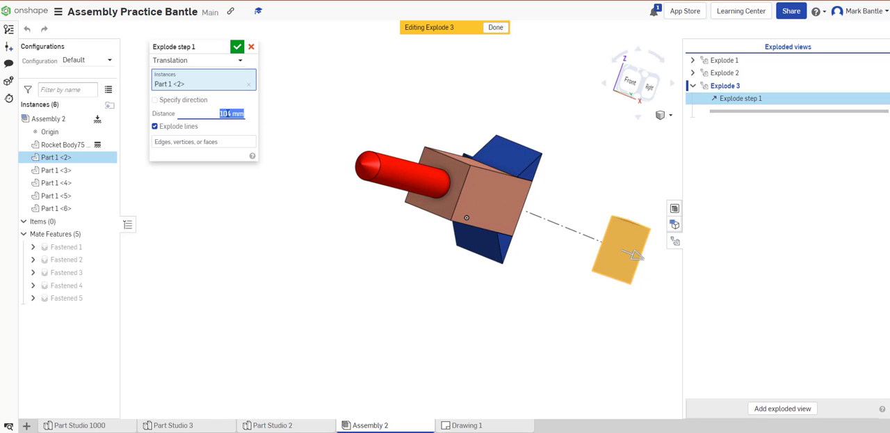
text(50)
key(Return)
right_drag(544, 301, 554, 334)
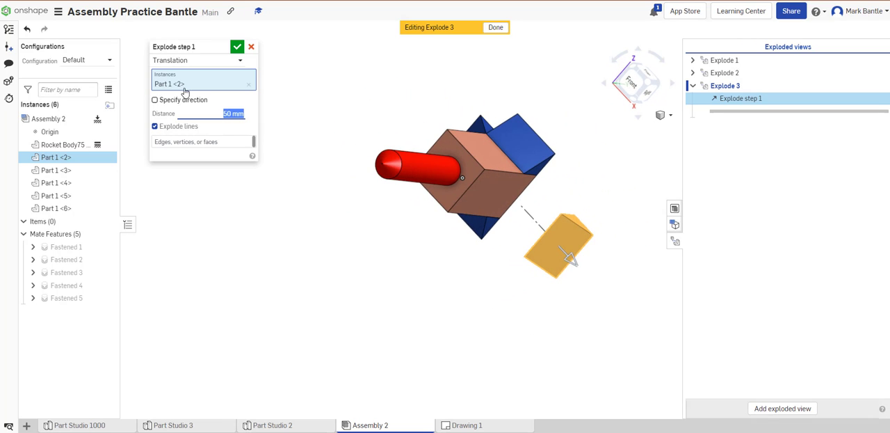
click(237, 46)
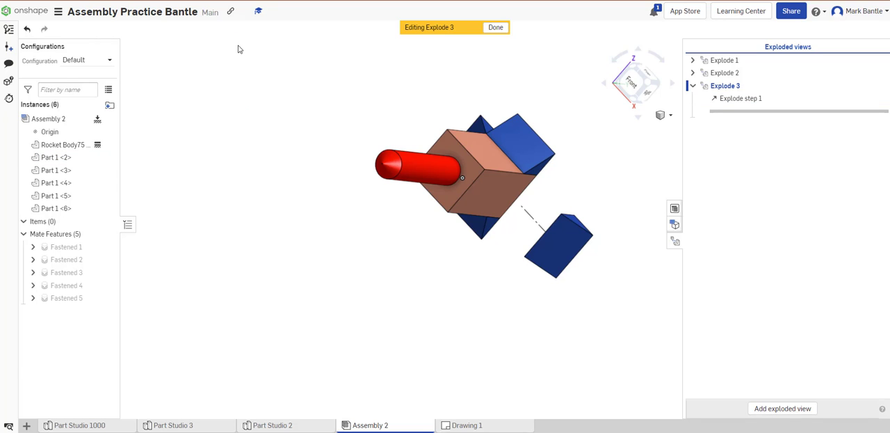
- Add an explode step moving only fin Part 1 <3> 50 mm outward from the rocket body along Z
click(521, 148)
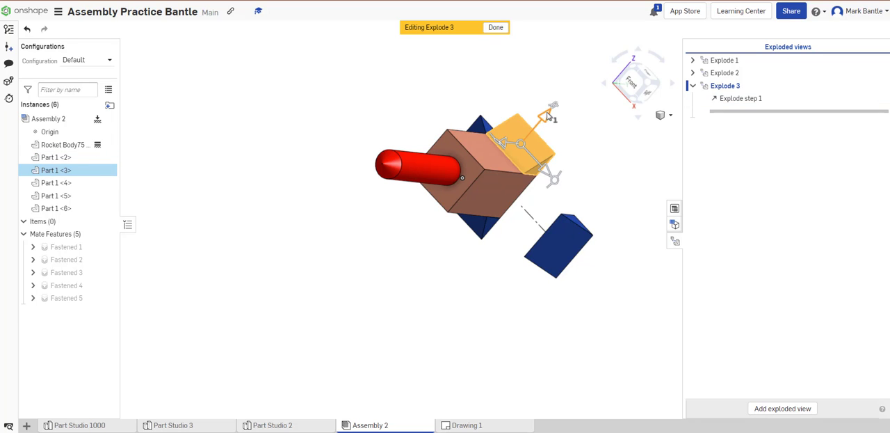
drag(548, 113, 558, 83)
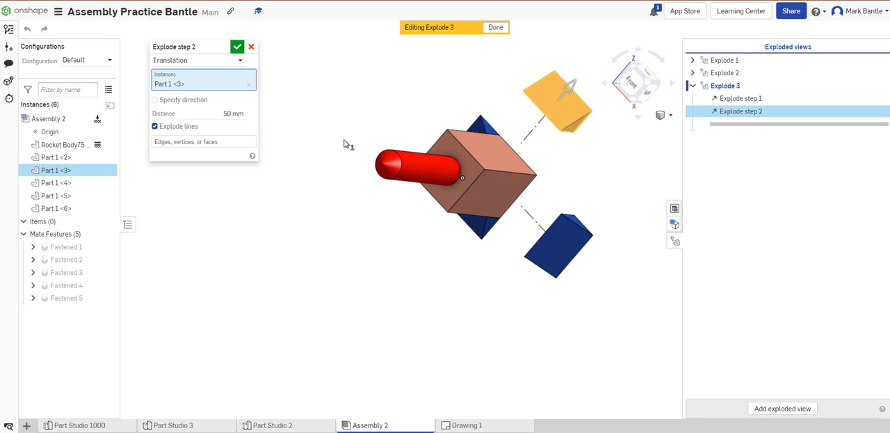
right_drag(353, 126, 366, 143)
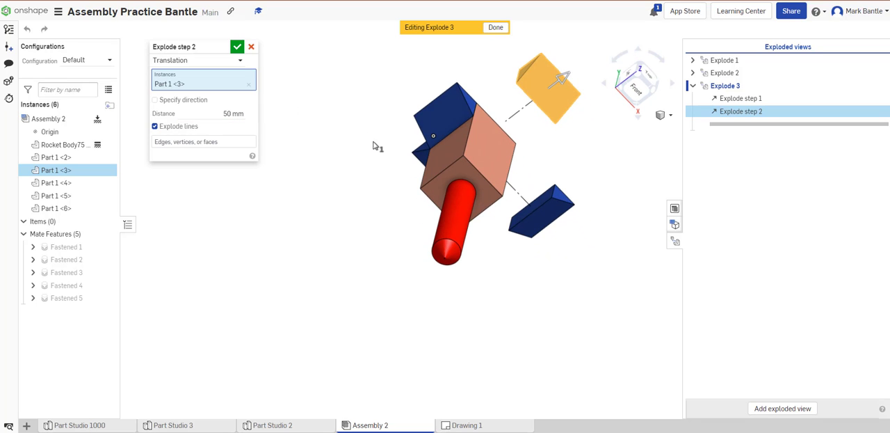
click(455, 113)
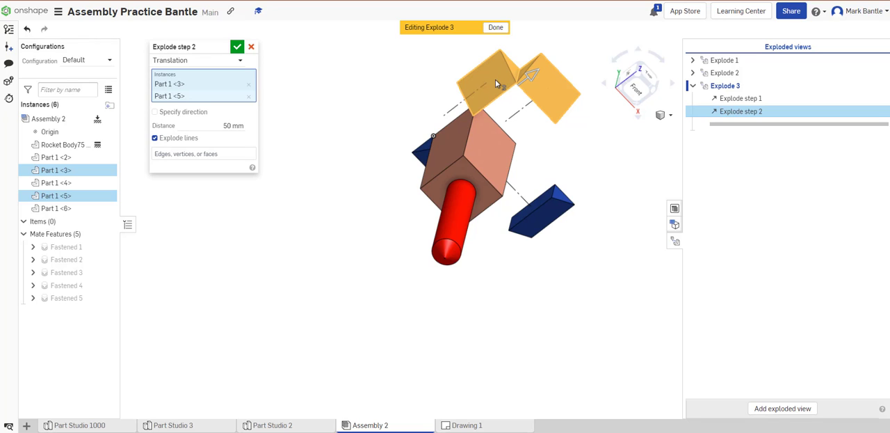
click(248, 96)
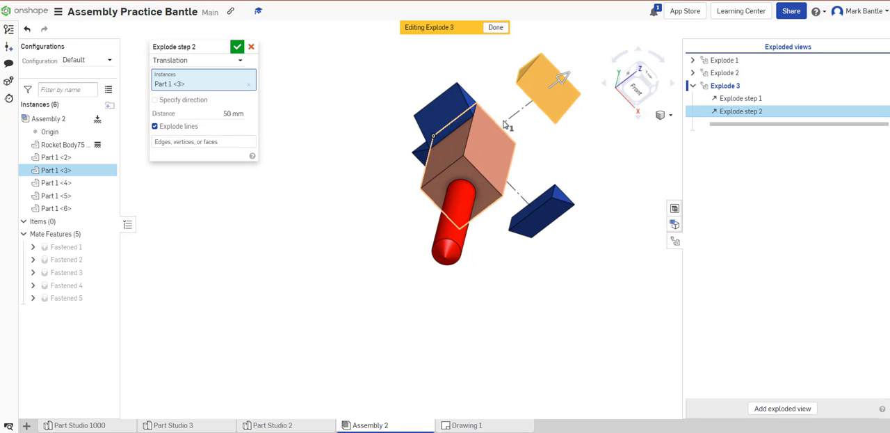
click(237, 47)
- Add an explode step moving fin Part 1 <5> 50 mm outward from the body, opposite fin Part 1 <2>
right_drag(306, 180, 378, 147)
drag(416, 136, 396, 75)
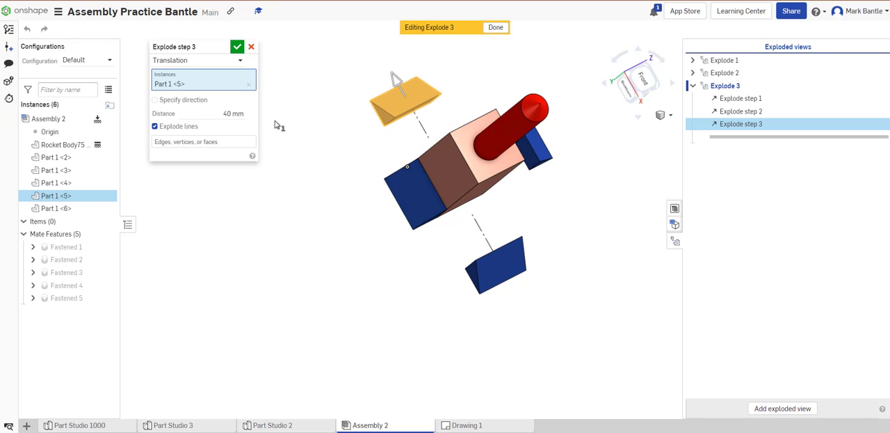
click(229, 114)
text(50)
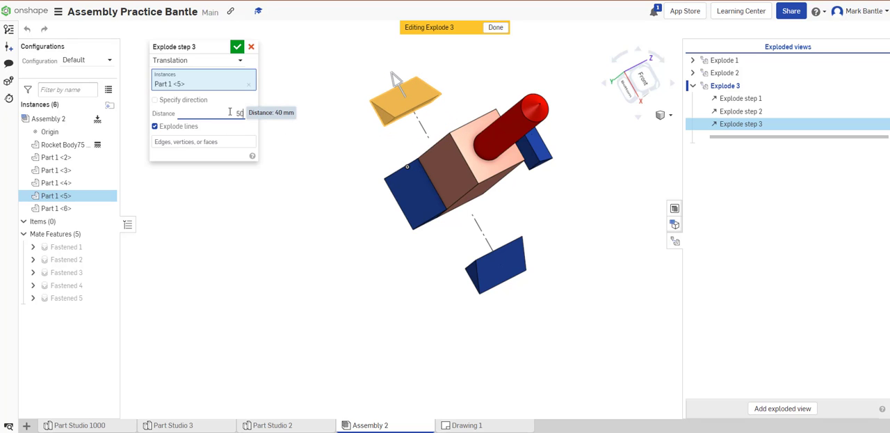
key(Return)
click(238, 46)
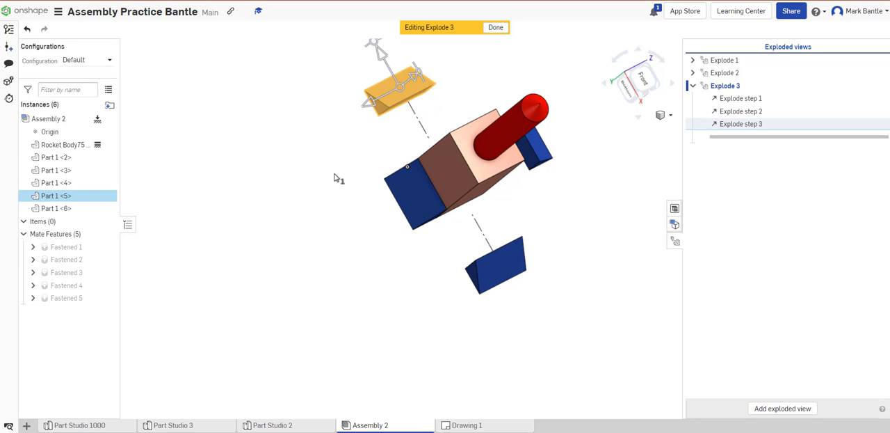
- Add an explode step moving only fin Part 1 <4> 50 mm outward from the body, opposite fin Part 1 <3>
click(407, 198)
drag(368, 206, 334, 239)
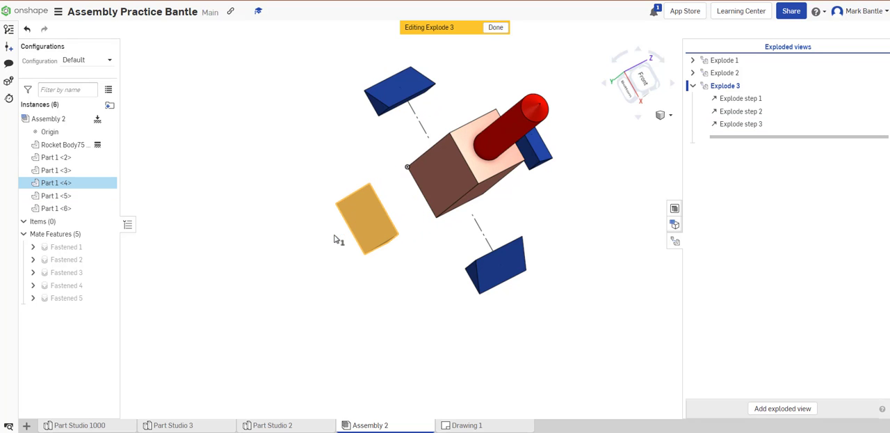
click(232, 110)
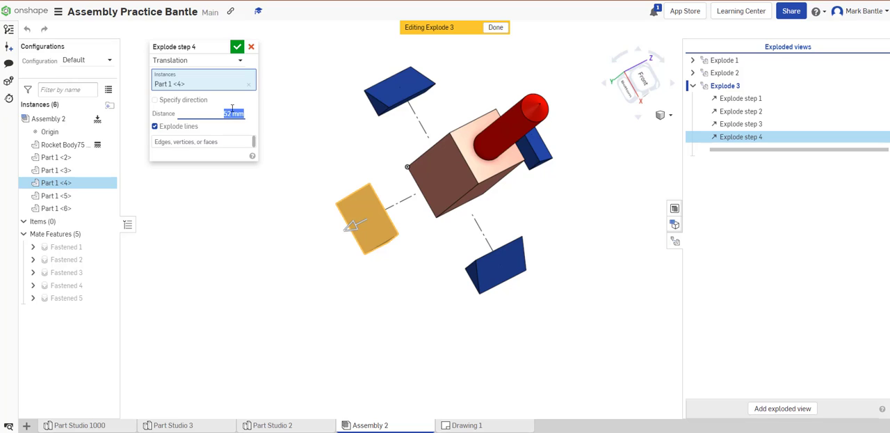
text(50)
key(Return)
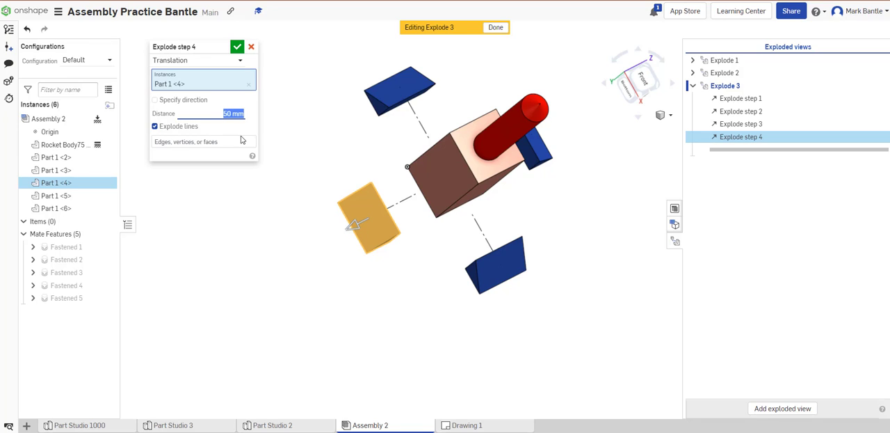
click(508, 137)
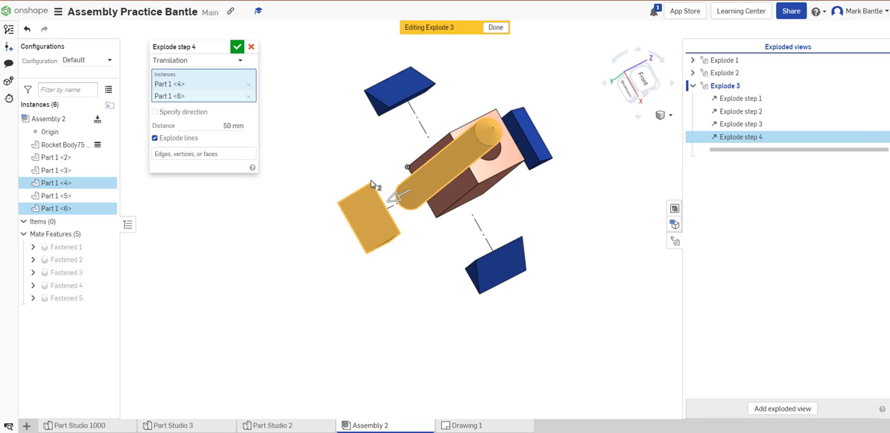
click(249, 96)
click(237, 46)
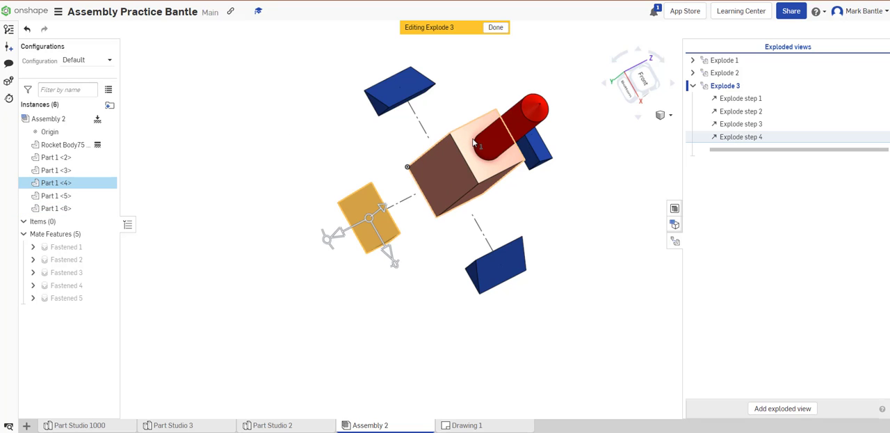
- Add a translation explode step moving the red cylinder Part 1 <6> 100 mm out of the rocket body along its axis
click(602, 208)
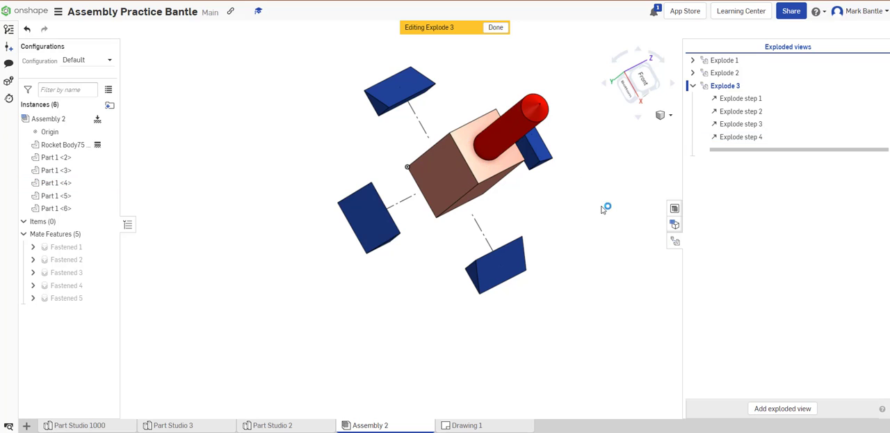
click(508, 129)
right_drag(600, 205, 535, 209)
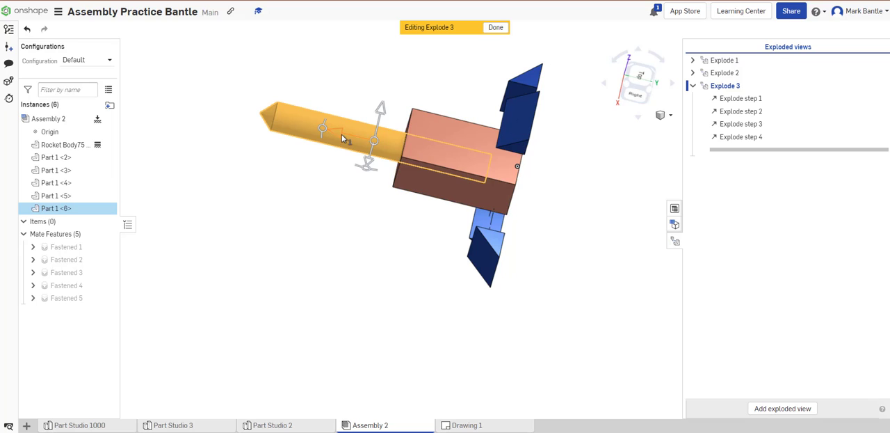
drag(339, 136, 218, 87)
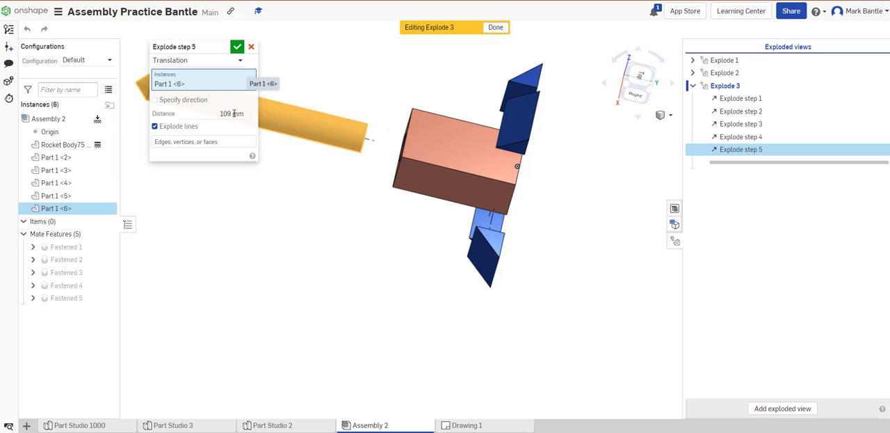
click(231, 113)
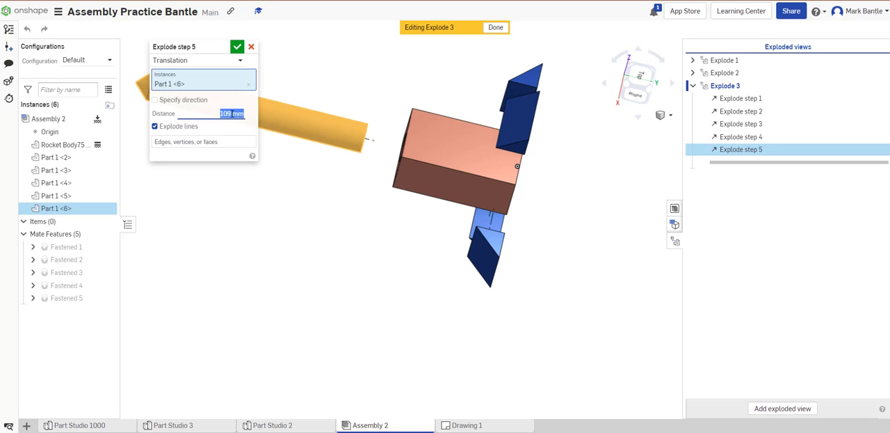
text(100)
click(237, 47)
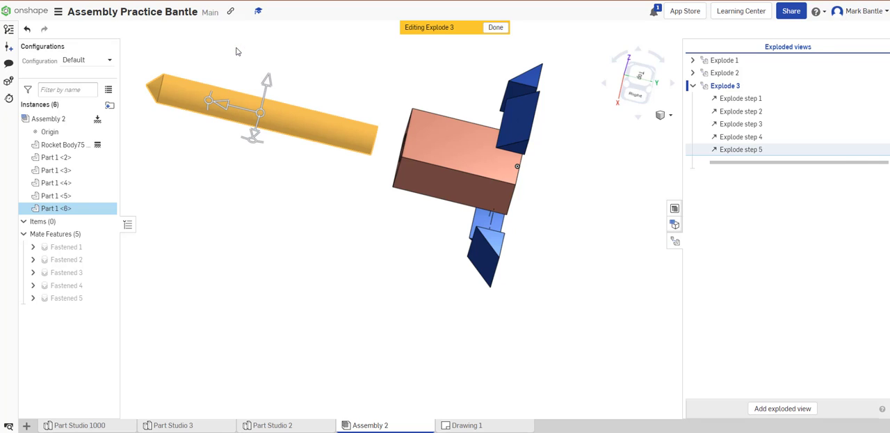
click(307, 197)
- Add a rotation explode step turning the red cylinder Part 1 <6> by 90 degrees
click(279, 120)
drag(207, 107, 246, 179)
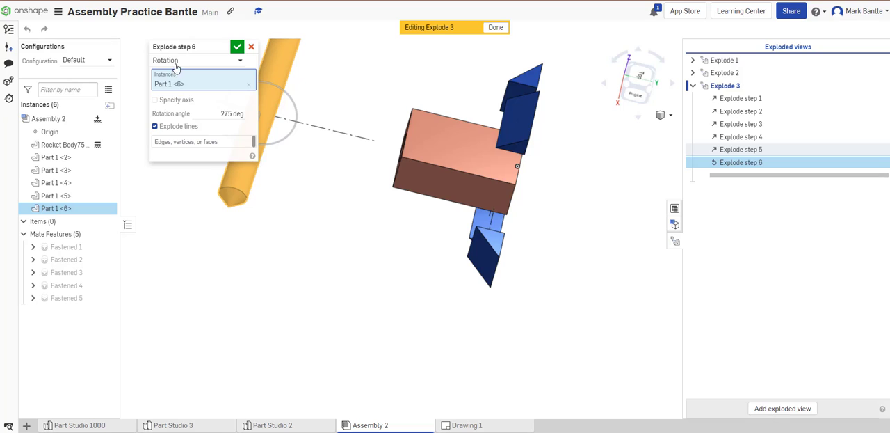
click(203, 60)
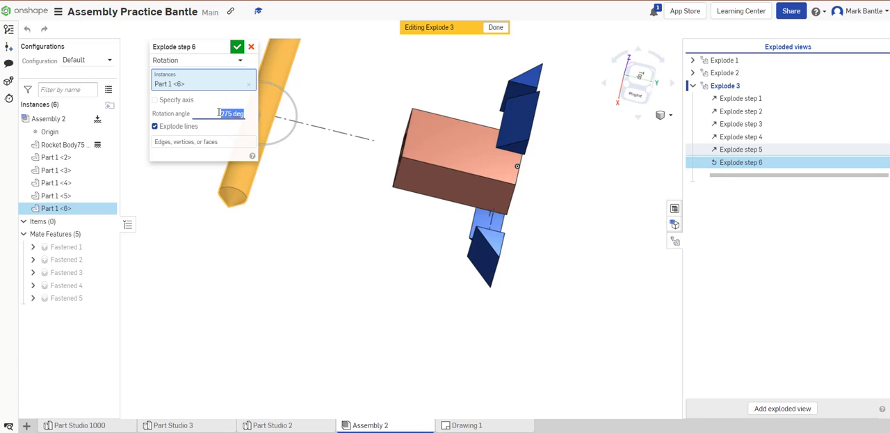
text(6)
key(Return)
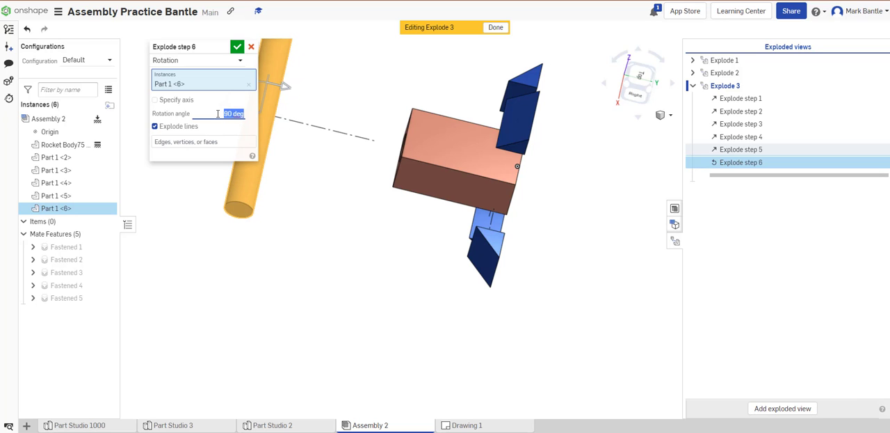
click(237, 49)
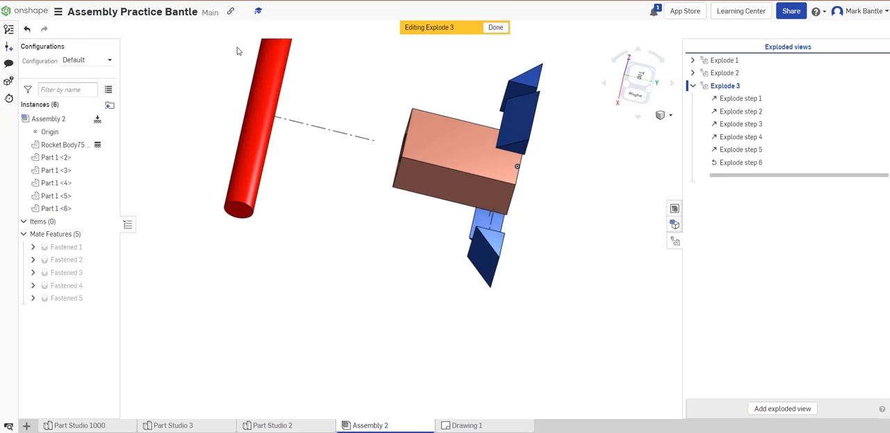
- Delete the cylinder's rotation step, Explode step 6, from Explode 3
right_drag(288, 193, 548, 205)
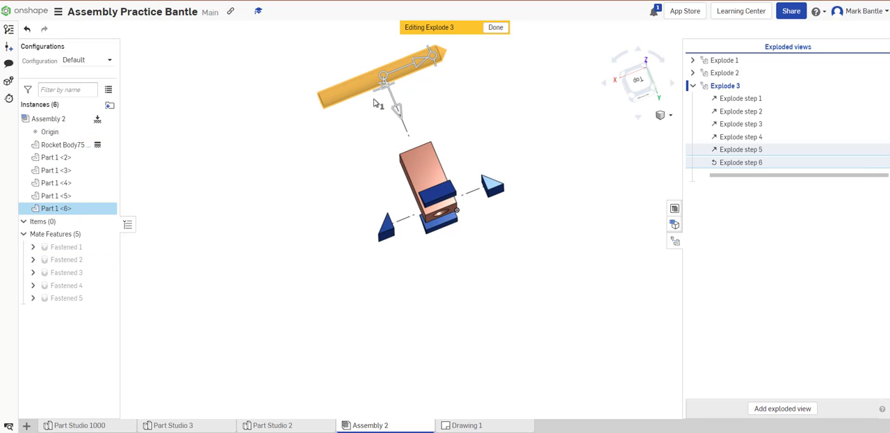
click(741, 164)
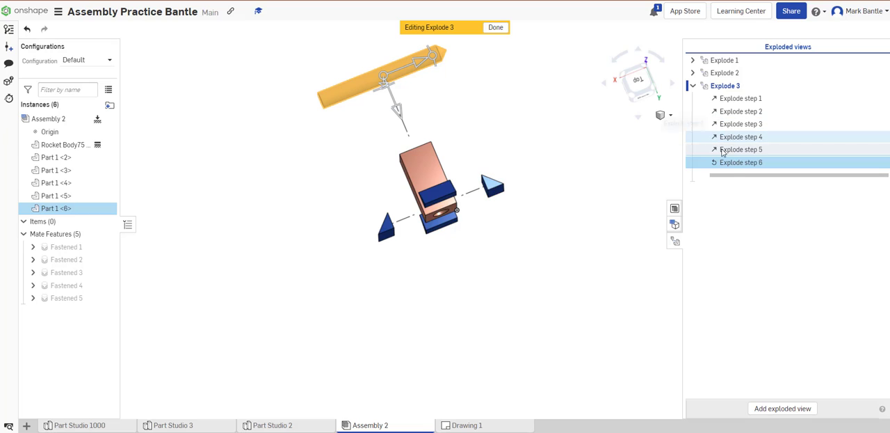
right_click(732, 164)
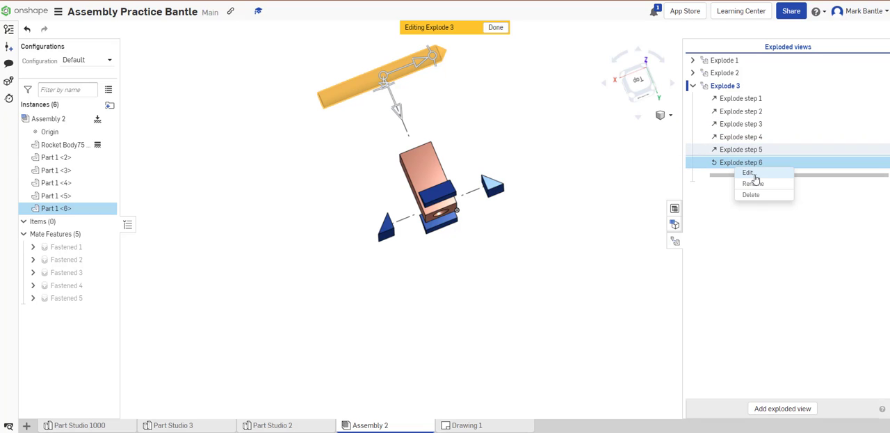
click(752, 194)
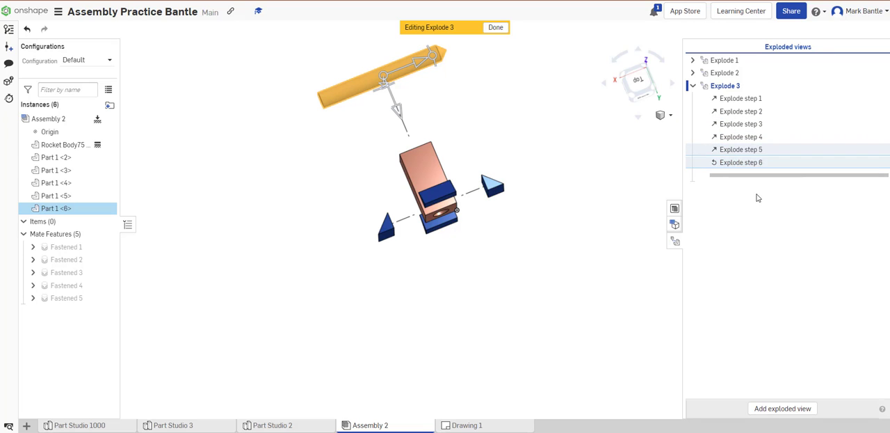
right_drag(554, 187, 584, 186)
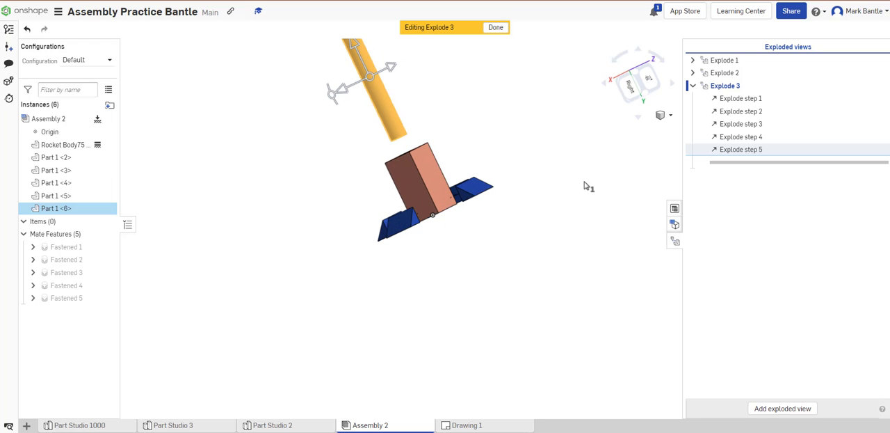
- Finish editing Explode 3, then reopen it and show the exploded rocket in isometric orientation
click(495, 28)
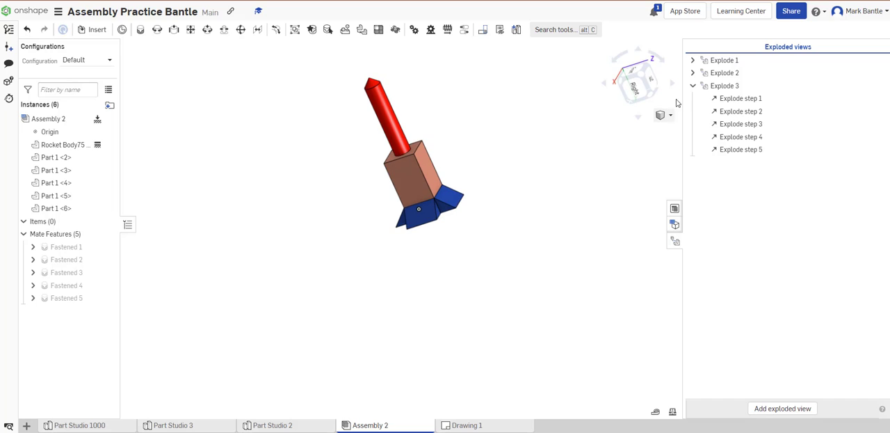
click(692, 85)
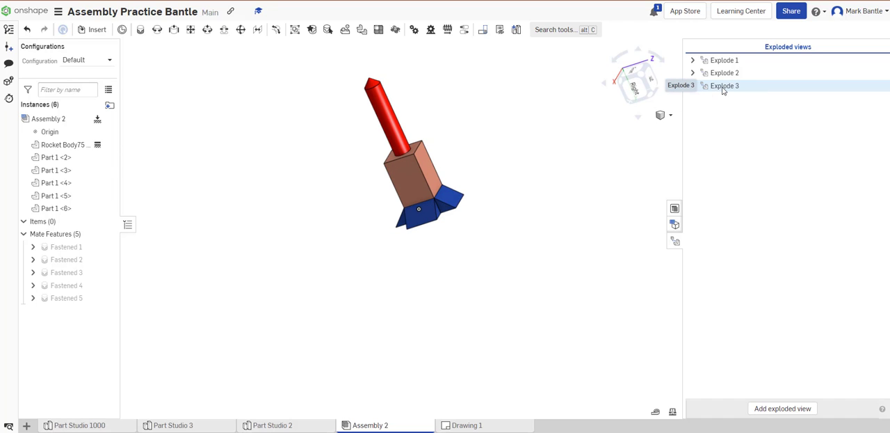
double_click(723, 86)
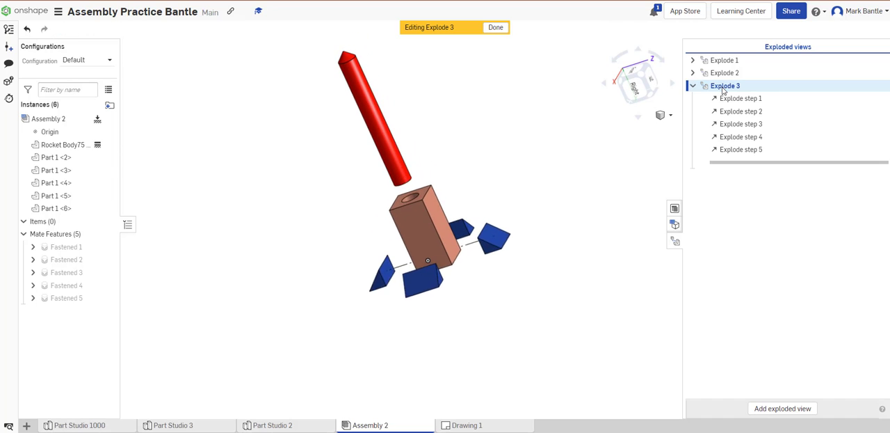
right_click(536, 194)
click(561, 220)
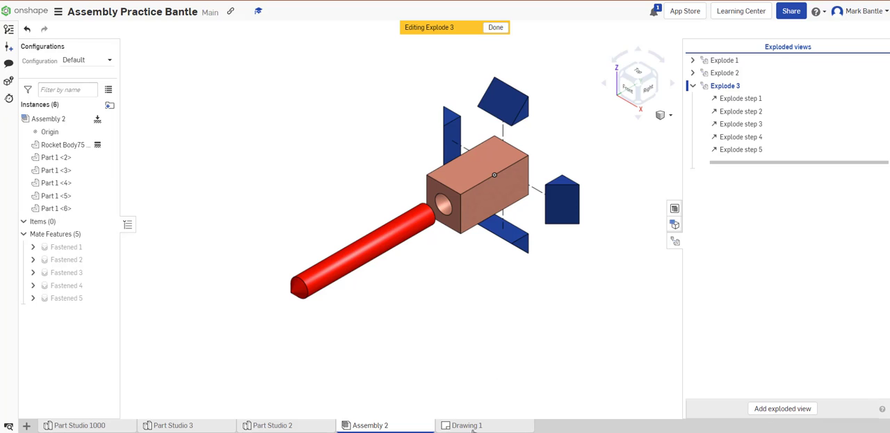
- Open Drawing 1 and add a third blank sheet to it
click(471, 425)
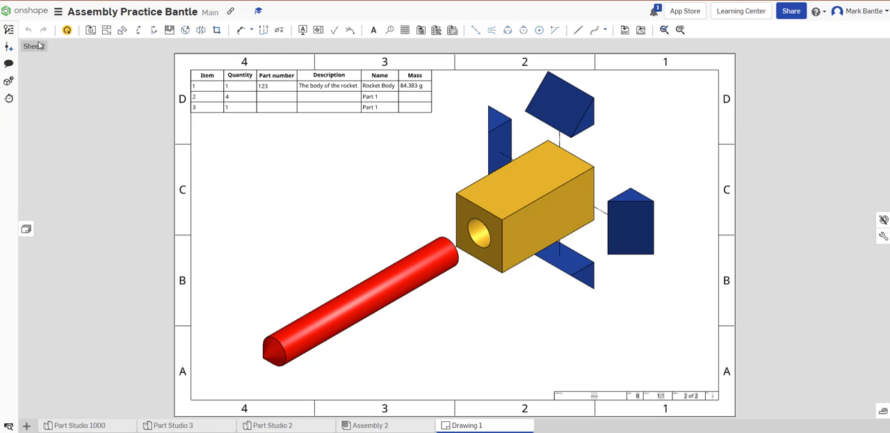
click(27, 230)
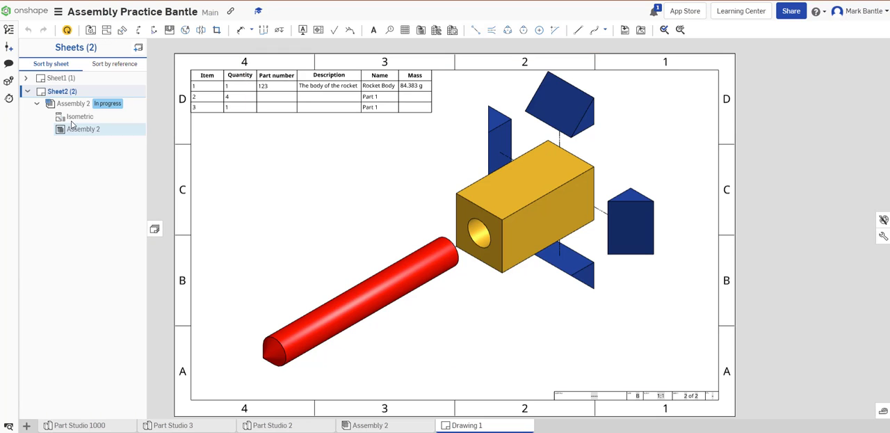
click(138, 46)
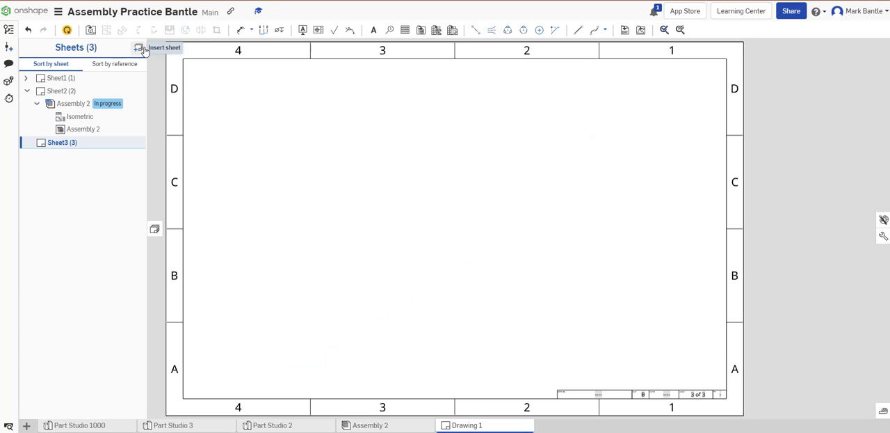
click(90, 31)
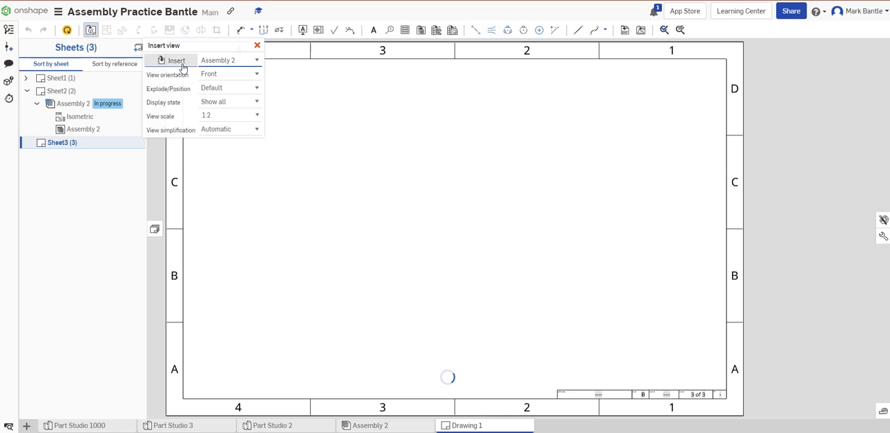
click(227, 61)
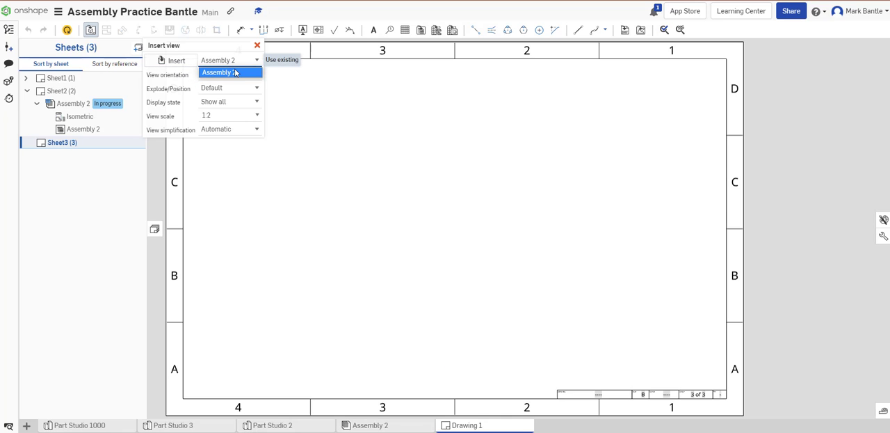
click(250, 61)
click(252, 61)
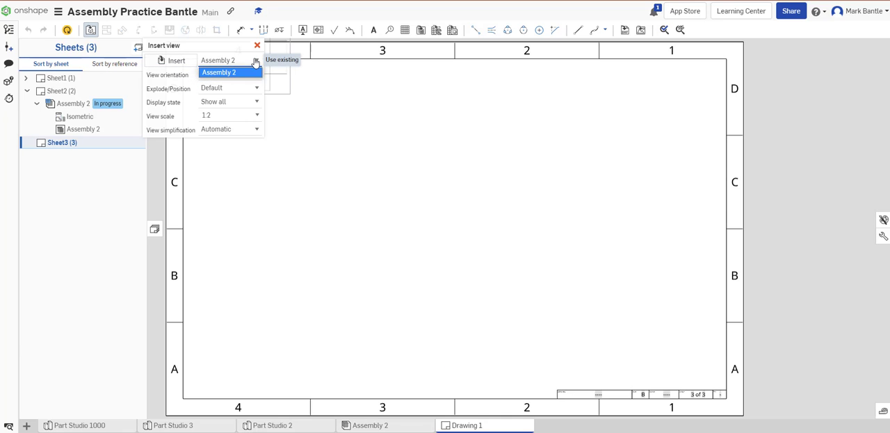
click(226, 90)
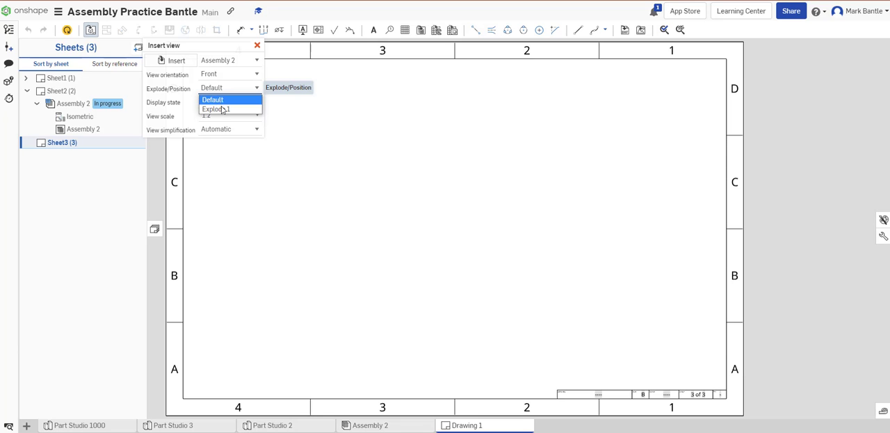
click(222, 109)
click(258, 88)
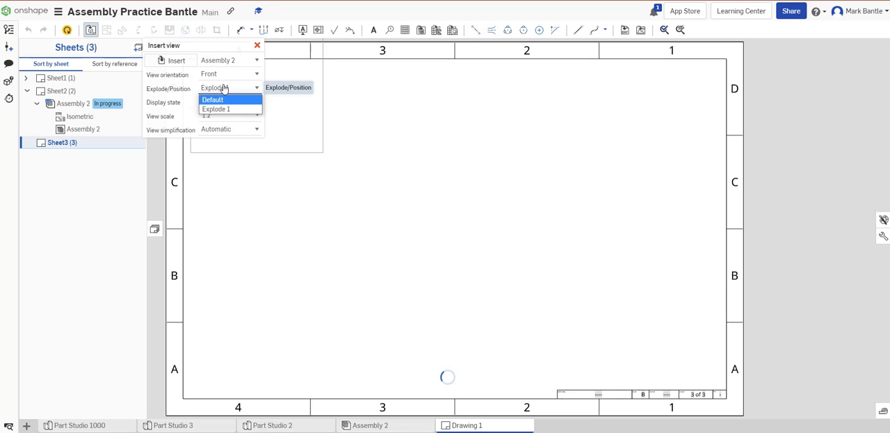
click(223, 87)
click(256, 46)
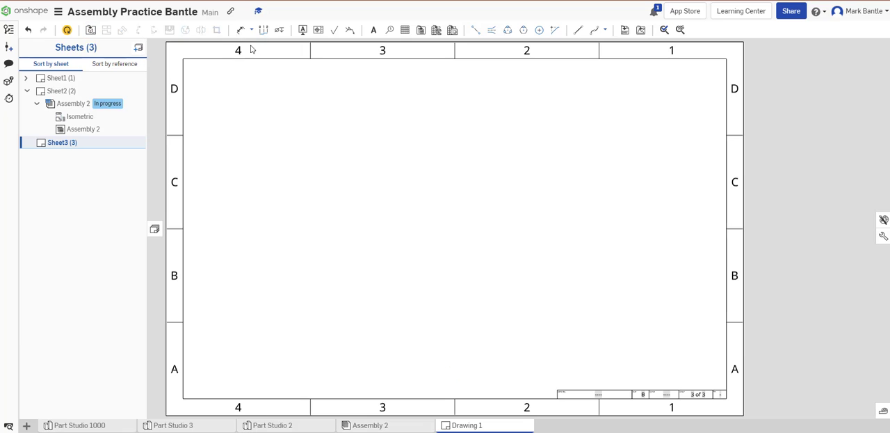
- Update the drawing from the workspace and set up an Assembly 2 view using Explode 3 in isometric orientation
click(67, 31)
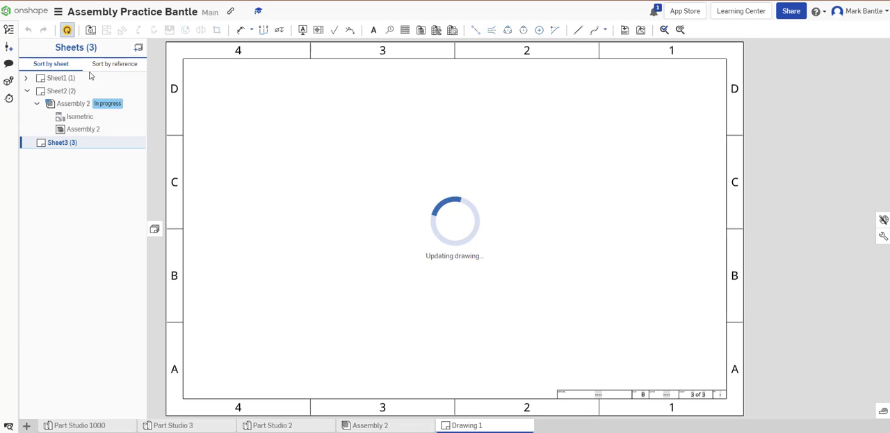
click(90, 31)
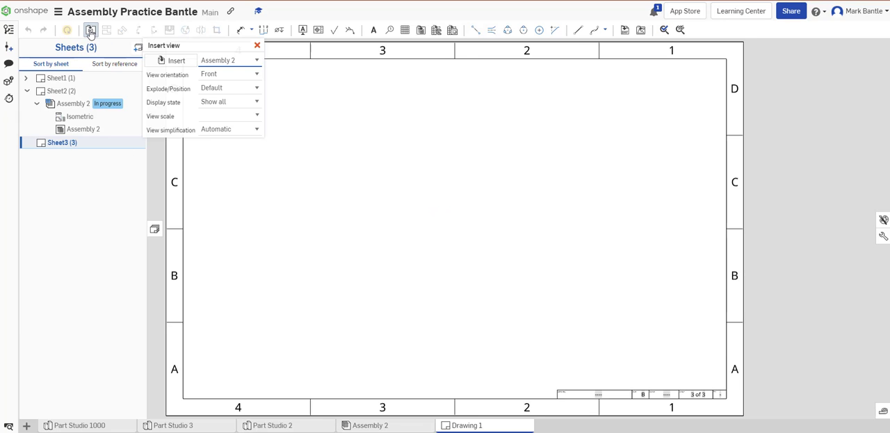
click(229, 87)
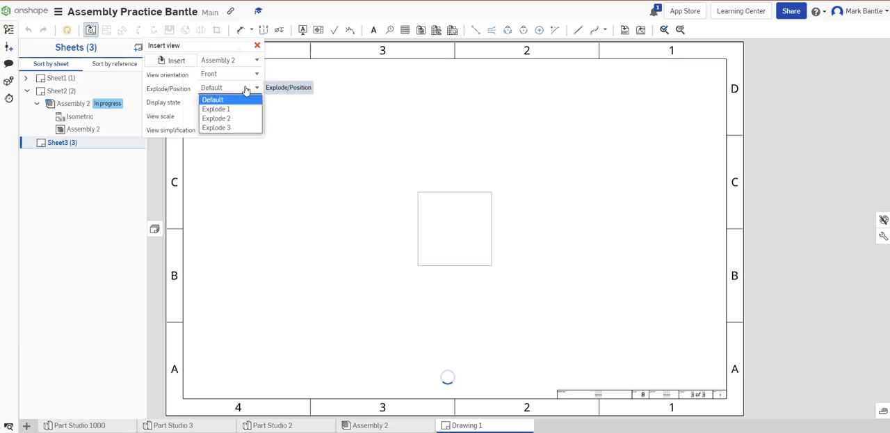
click(230, 128)
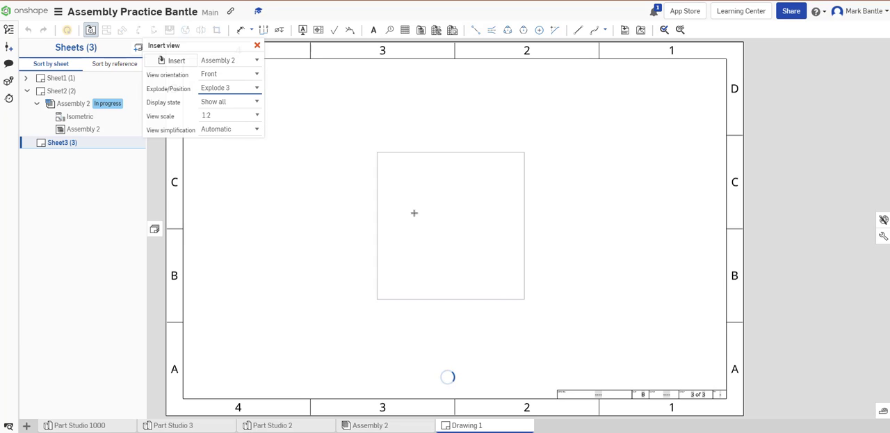
click(230, 73)
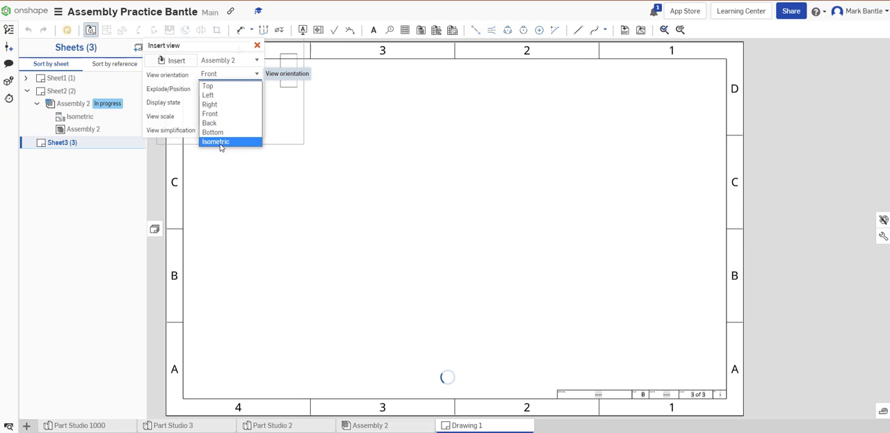
click(222, 142)
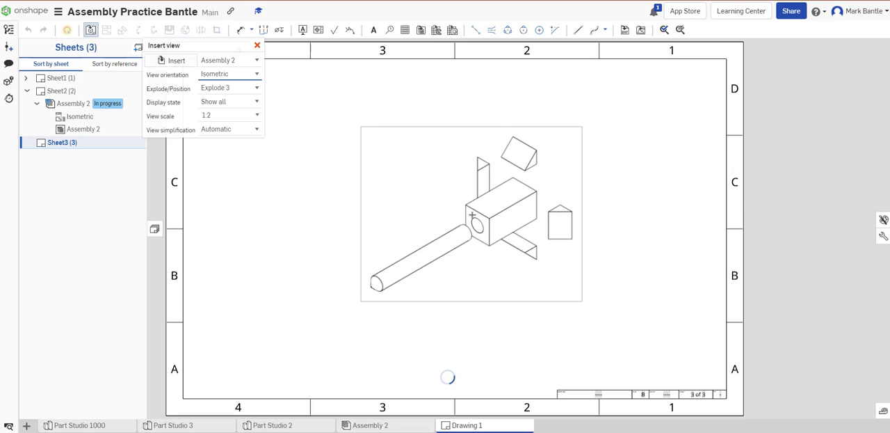
- Set the view scale to 1:1 and try to place the exploded isometric view on Sheet3
click(257, 116)
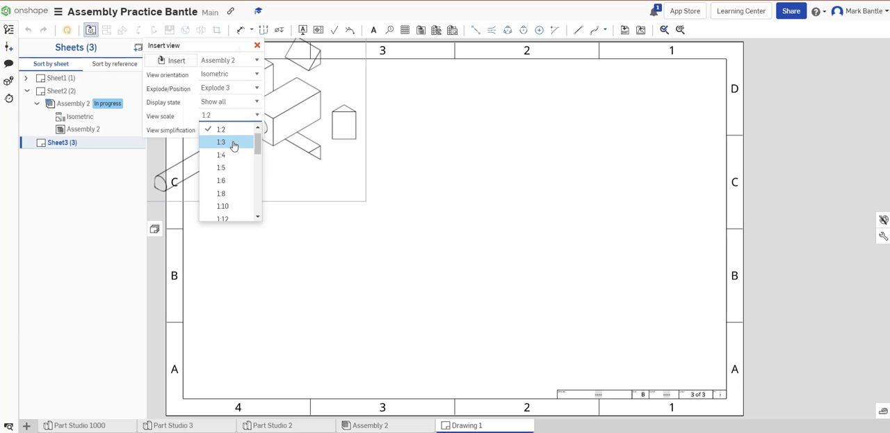
scroll(234, 144, up, 1)
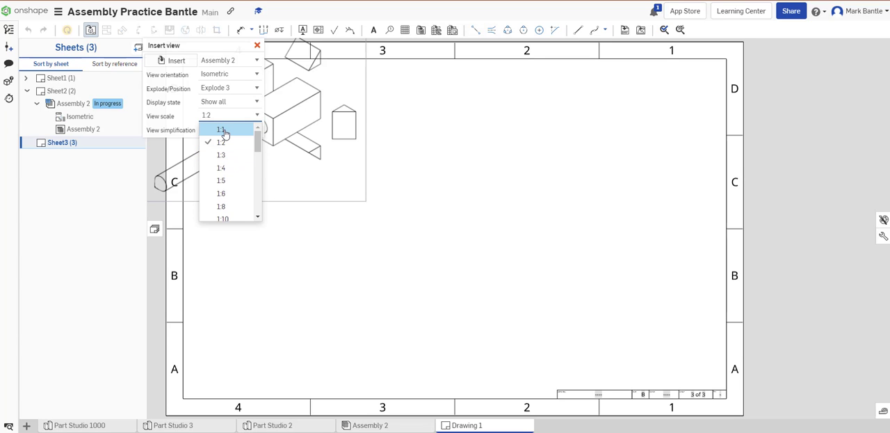
click(222, 130)
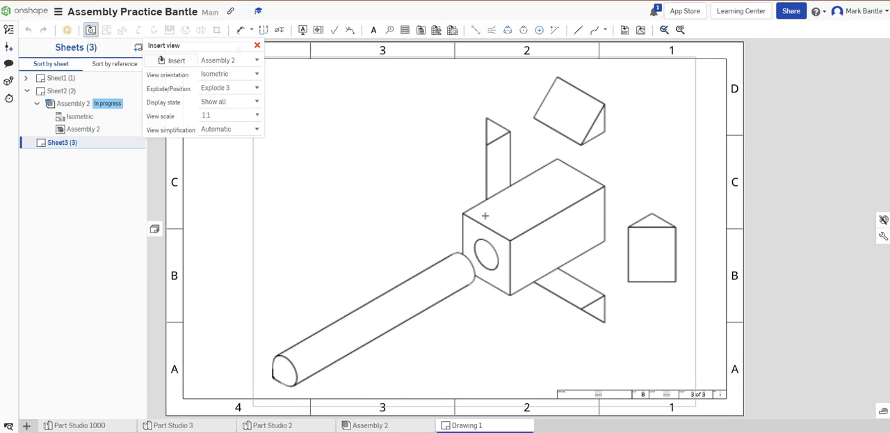
click(467, 211)
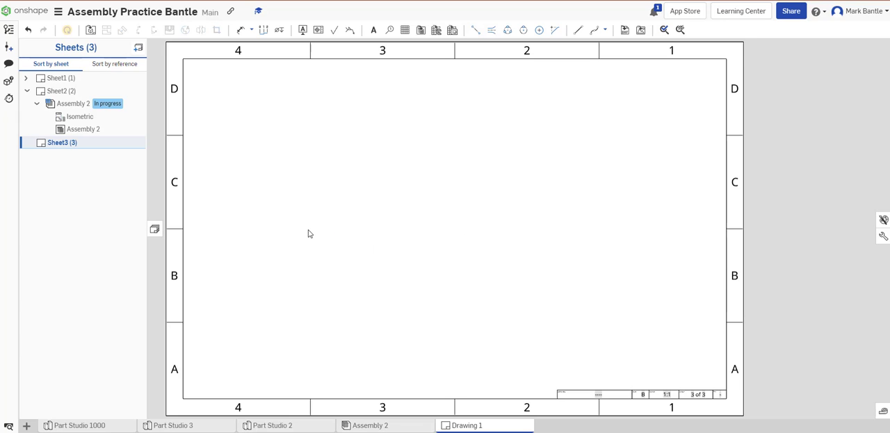
- Insert an isometric view of Assembly 2 with Explode 3 at 1:1 scale near the middle of Sheet3
scroll(376, 242, down, 3)
scroll(381, 248, up, 1)
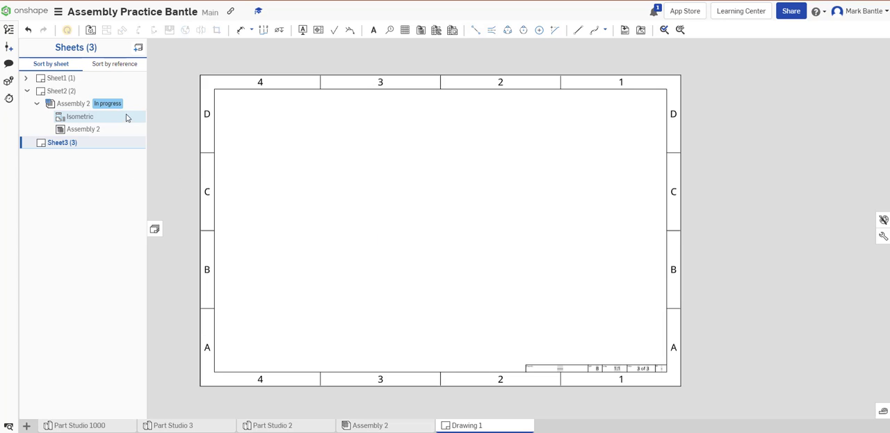
click(90, 31)
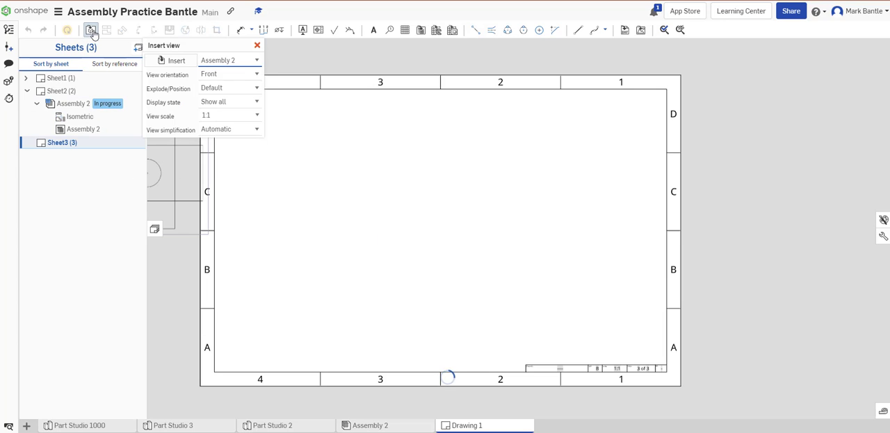
click(227, 88)
click(230, 128)
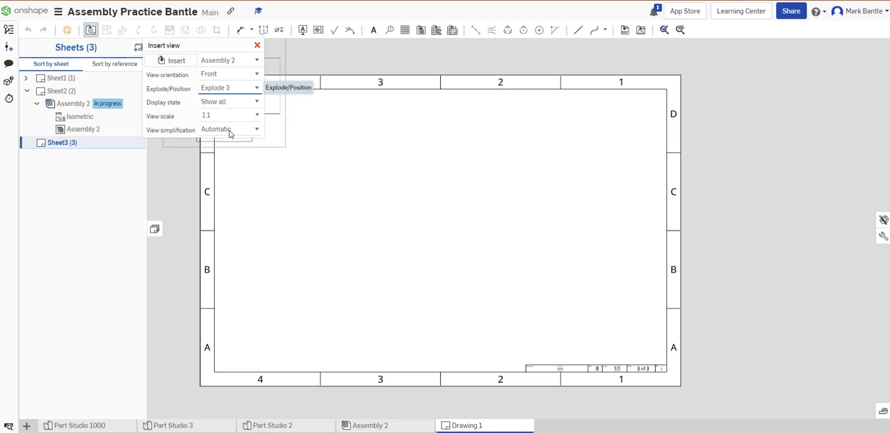
click(233, 75)
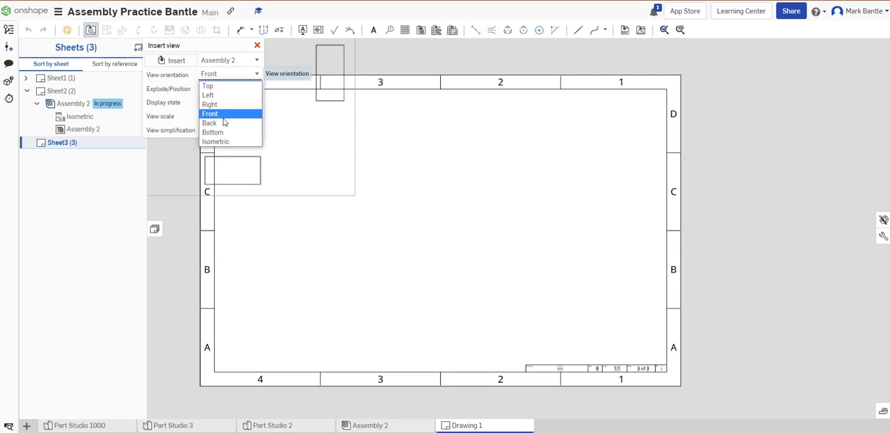
click(221, 142)
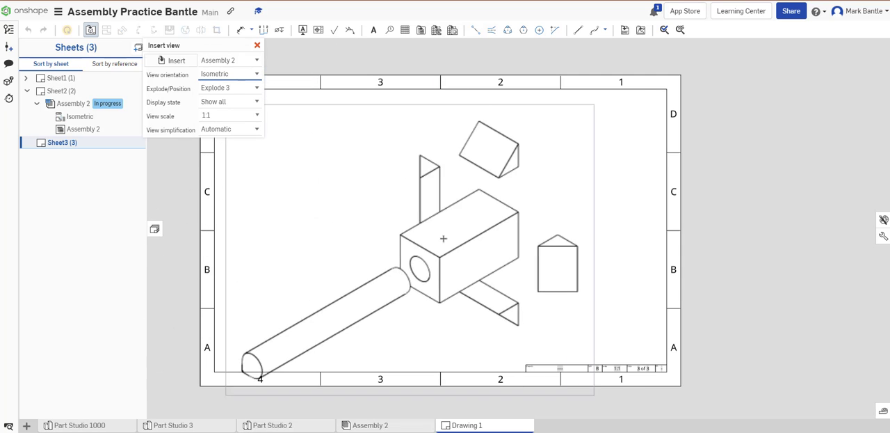
click(458, 233)
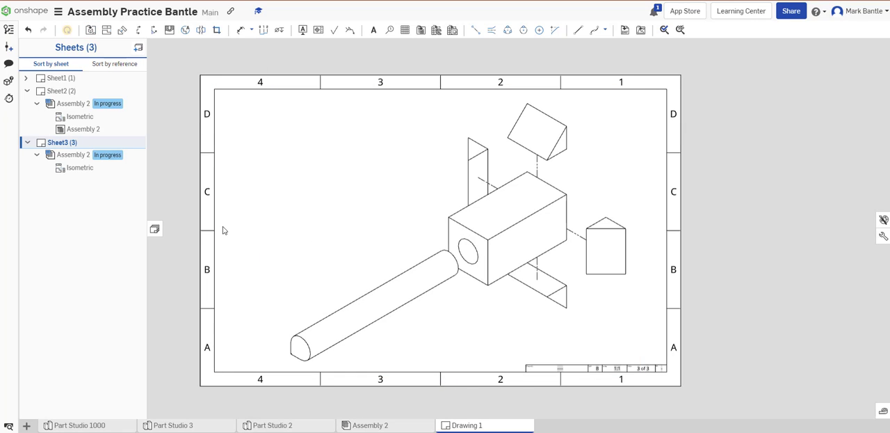
- Show hidden lines in the exploded isometric view on Sheet3
right_click(466, 240)
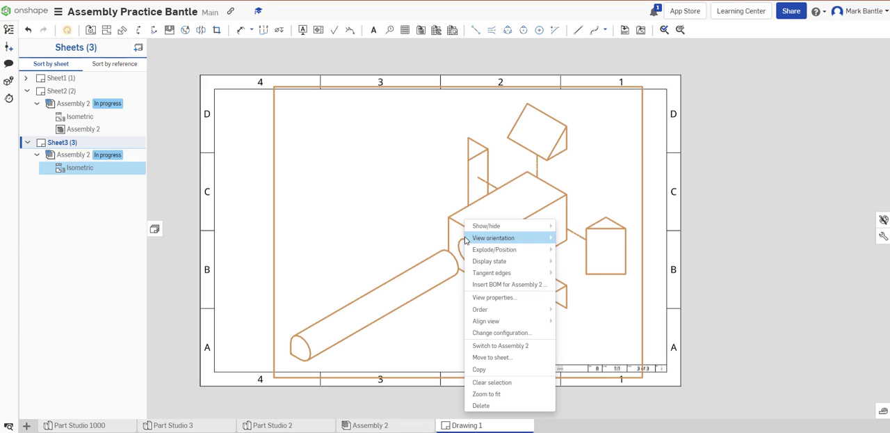
mouse_move(492, 239)
mouse_move(528, 226)
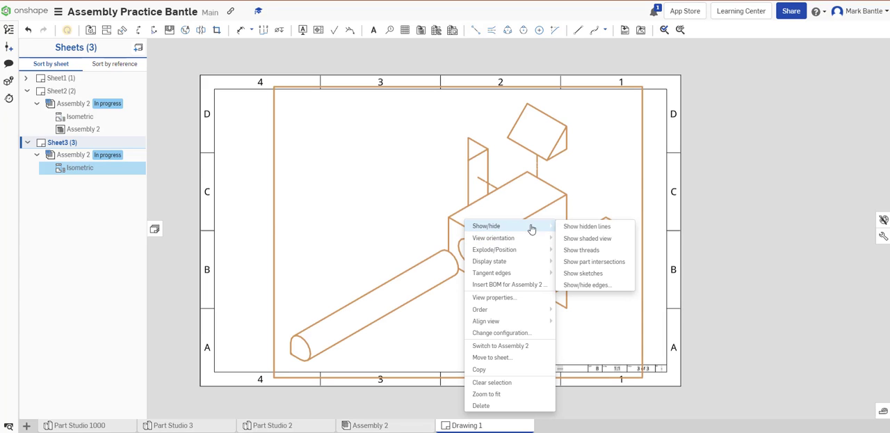
click(593, 230)
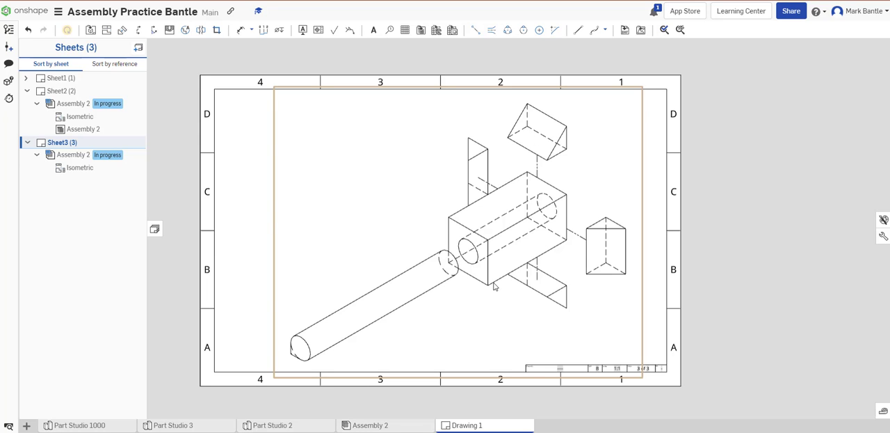
- Turn on shaded display for the exploded isometric view on Sheet3
right_click(461, 239)
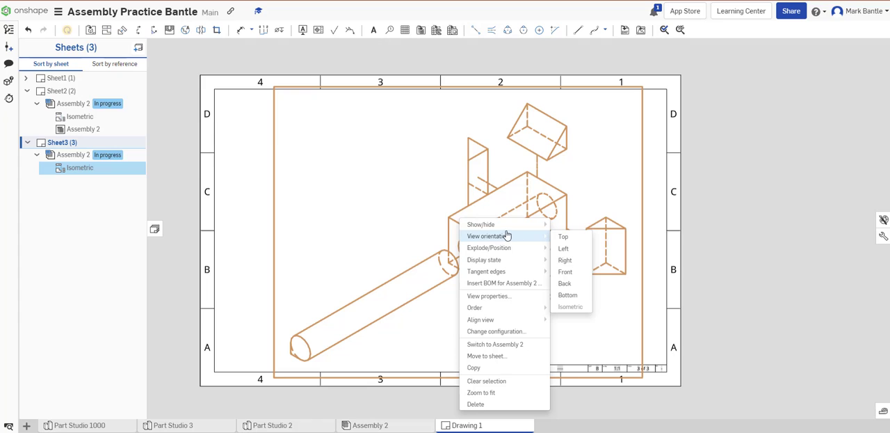
mouse_move(492, 226)
click(580, 236)
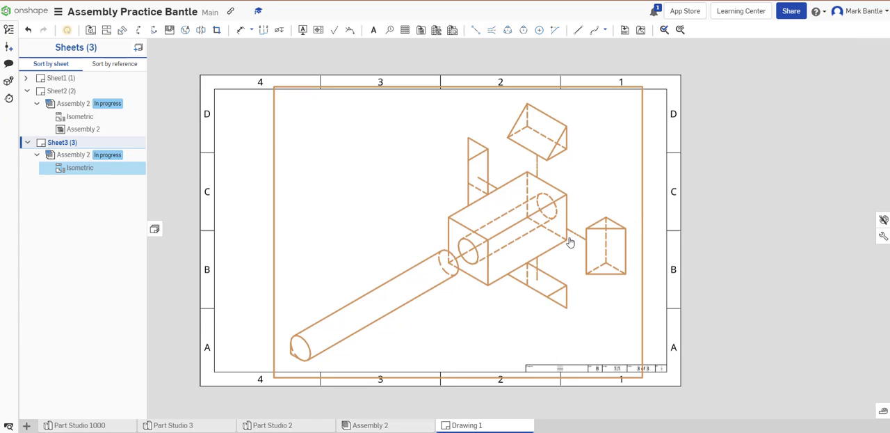